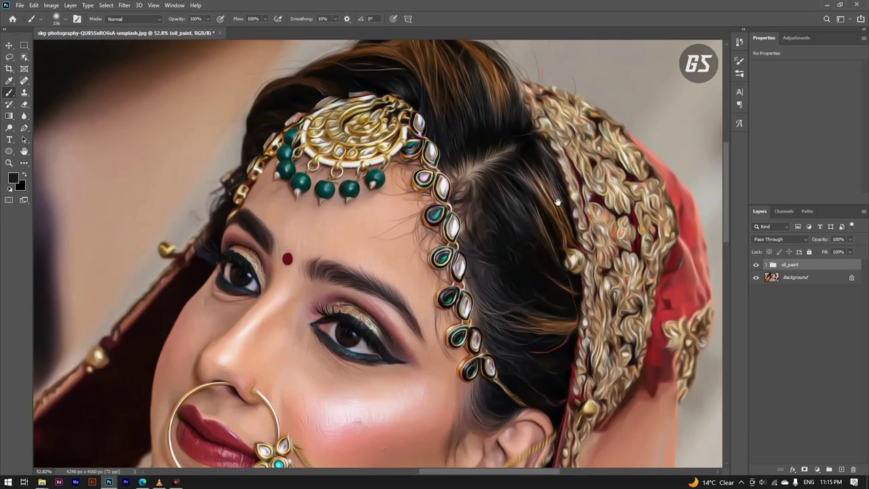
Step: Toggle the oil_paint group on and off several times to compare painting and original photo
click(758, 265)
click(758, 265)
click(758, 265)
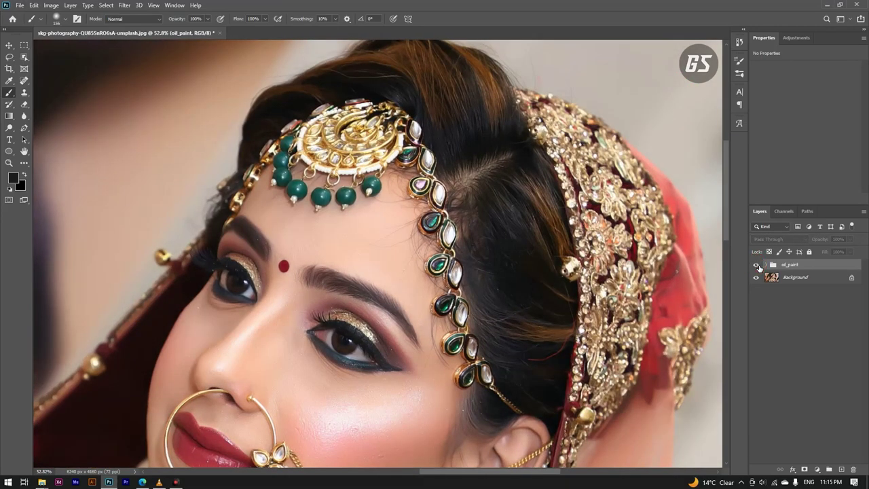
click(758, 265)
click(758, 265)
click(758, 265)
click(758, 265)
click(758, 264)
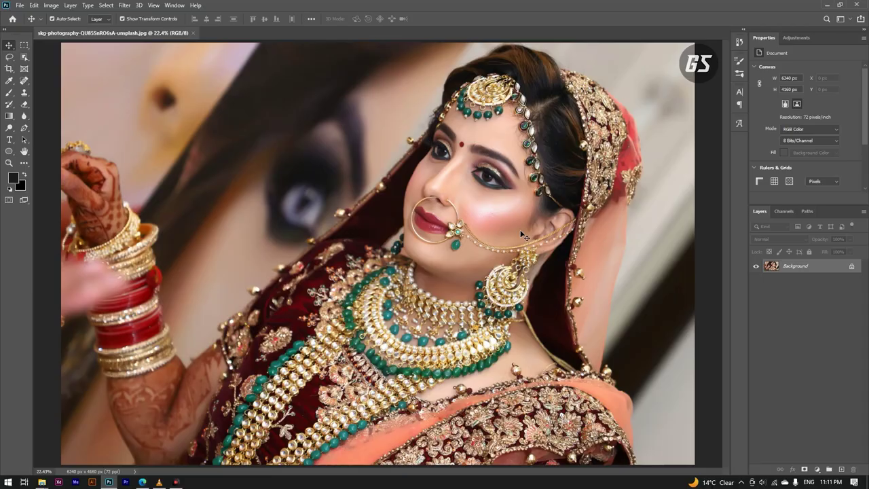
Step: Go back to the untouched bridal portrait with only its Background layer
scroll(505, 230, down, 2)
scroll(506, 230, down, 2)
scroll(496, 216, up, 5)
scroll(487, 202, up, 4)
scroll(488, 202, down, 3)
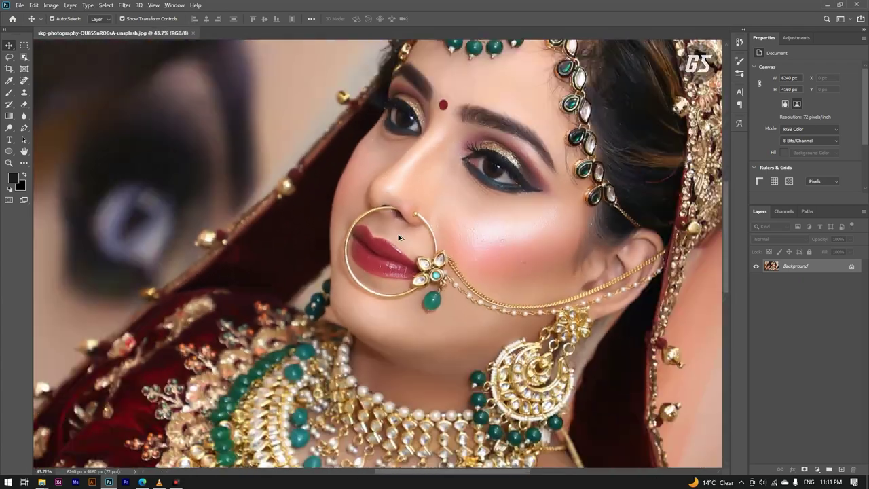
scroll(503, 163, down, 2)
scroll(523, 119, up, 1)
scroll(522, 117, up, 4)
scroll(522, 117, down, 3)
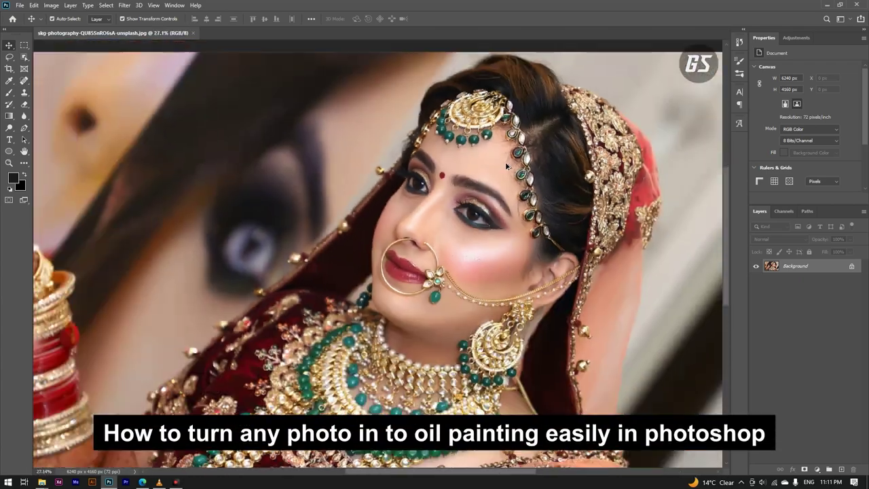
scroll(516, 149, down, 2)
scroll(511, 177, up, 1)
click(508, 188)
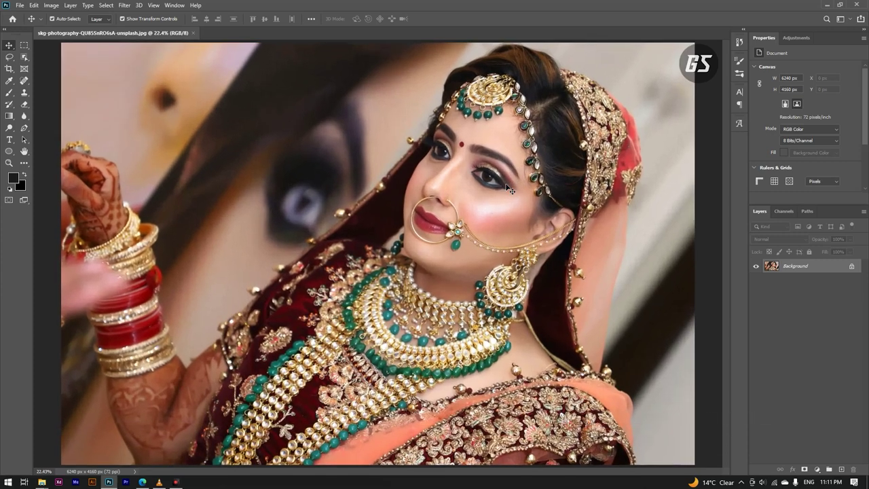
Step: Duplicate the Background layer and rename the copy Eyes
drag(830, 269, 849, 473)
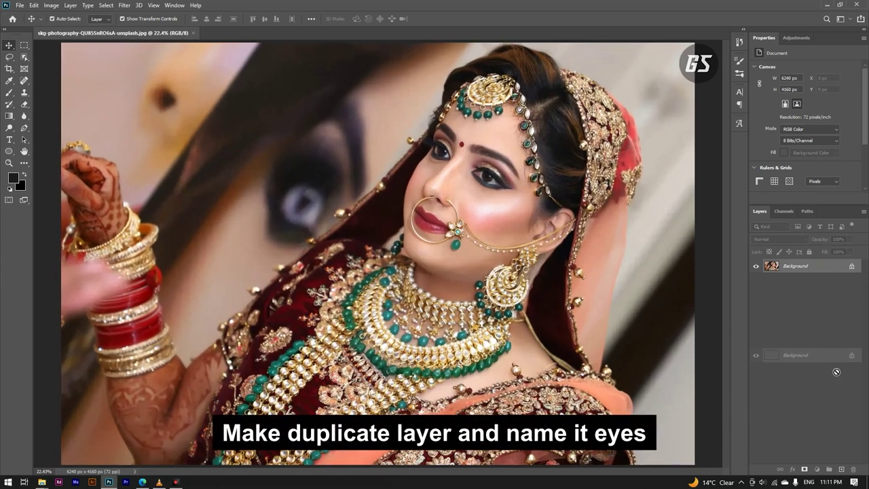
drag(849, 474, 849, 472)
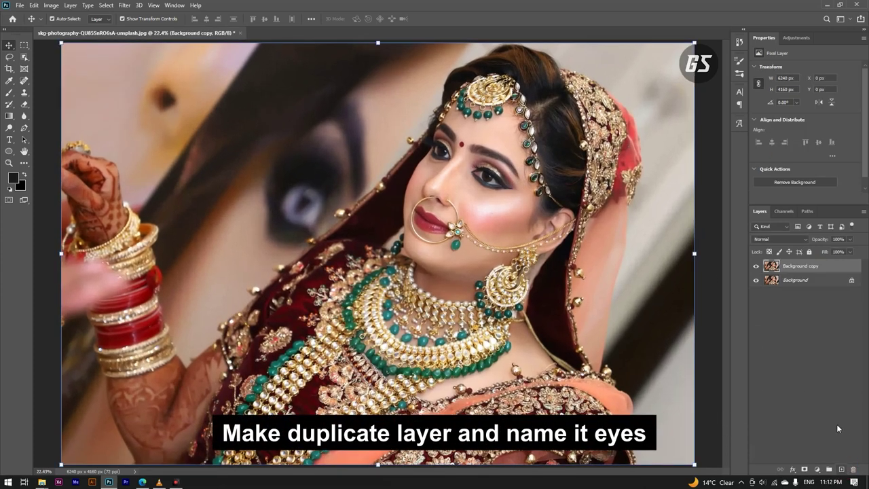
click(806, 269)
double_click(806, 268)
key(BackSpace)
text(Eyes)
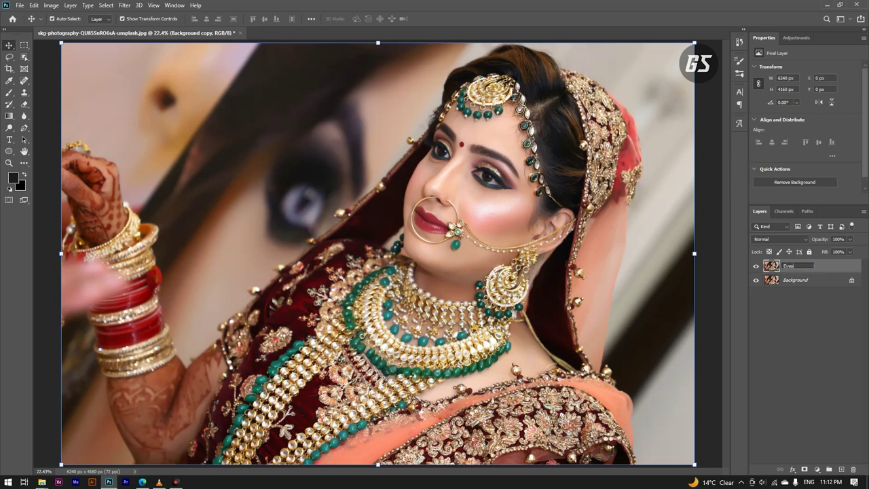
key(Return)
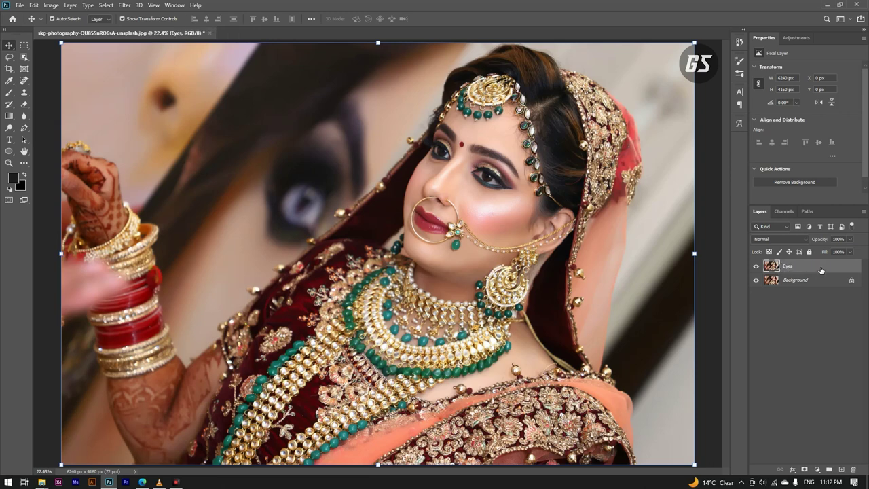
Step: Duplicate the Eyes layer and rename the copy Hair
drag(837, 270, 842, 470)
double_click(796, 266)
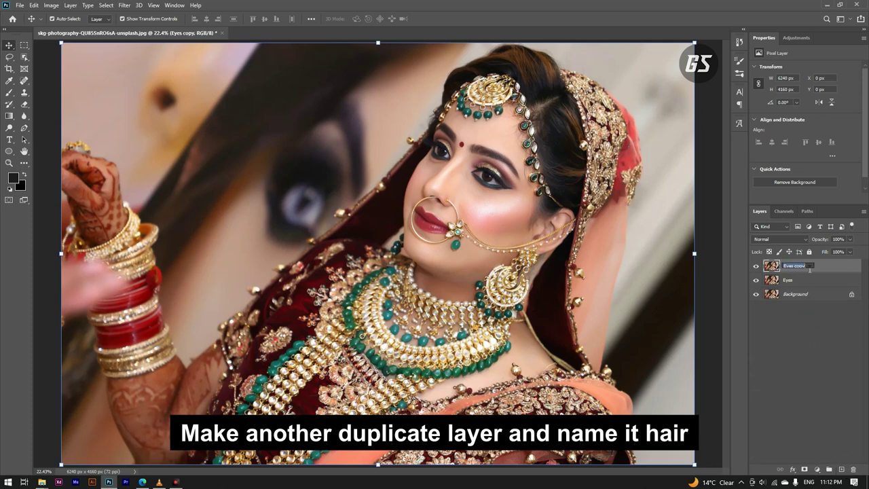
text(Hair)
key(Return)
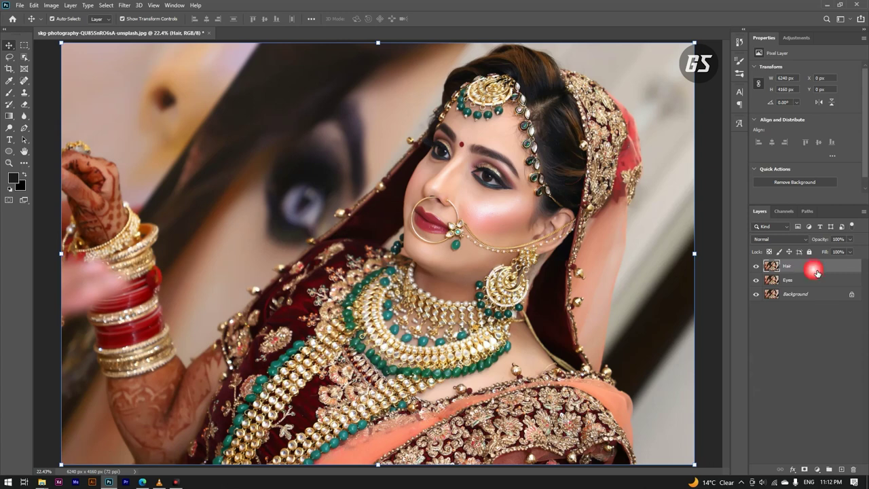
Step: Convert Hair and Eyes to smart objects and hide the Hair layer
right_click(802, 267)
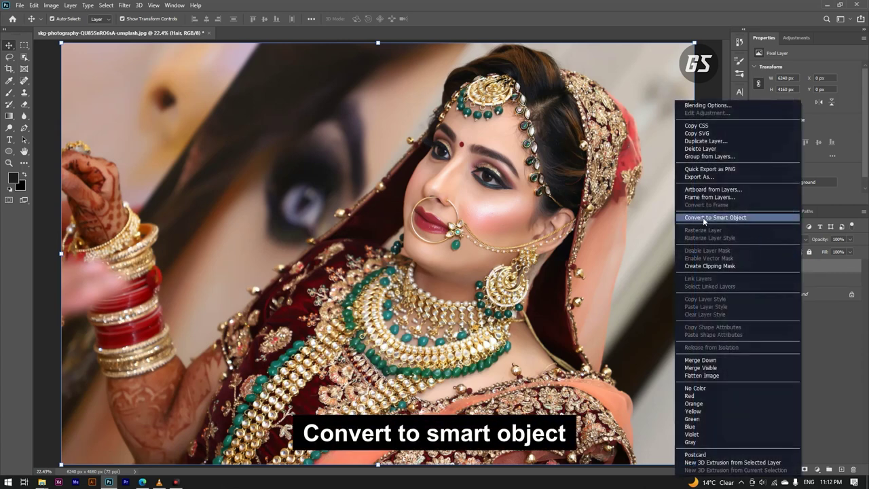
click(730, 218)
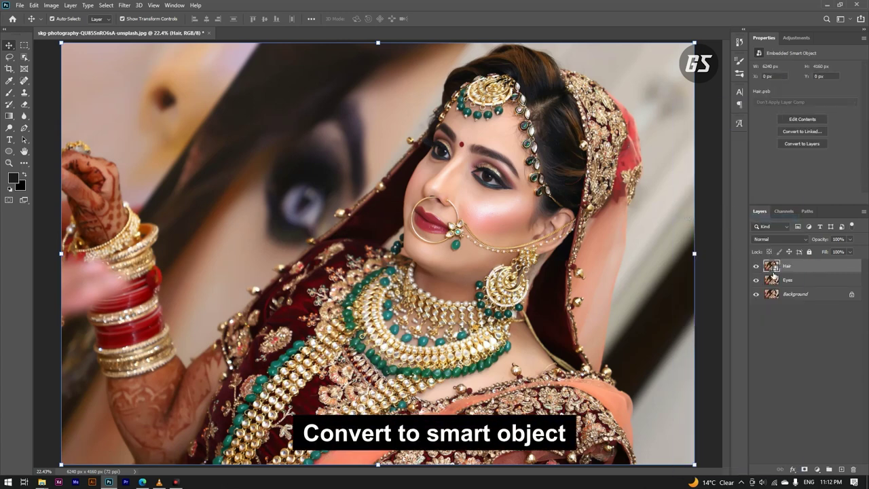
click(805, 270)
click(757, 266)
click(797, 282)
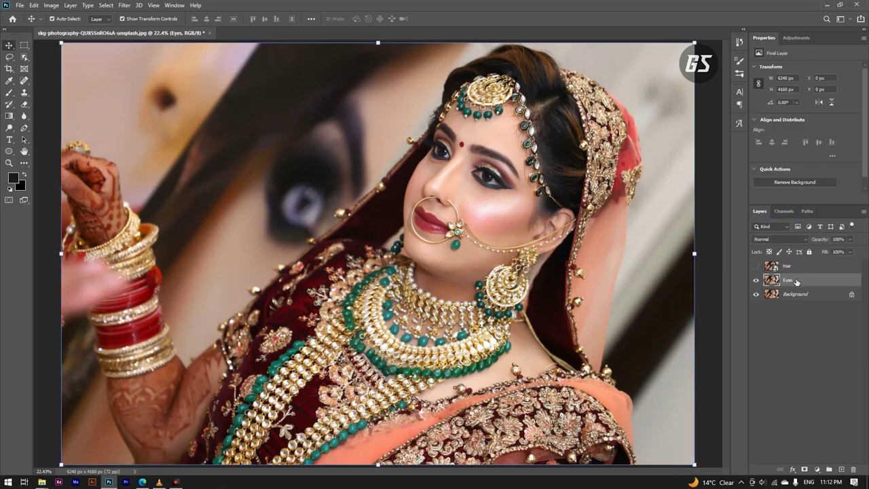
right_click(792, 278)
click(713, 221)
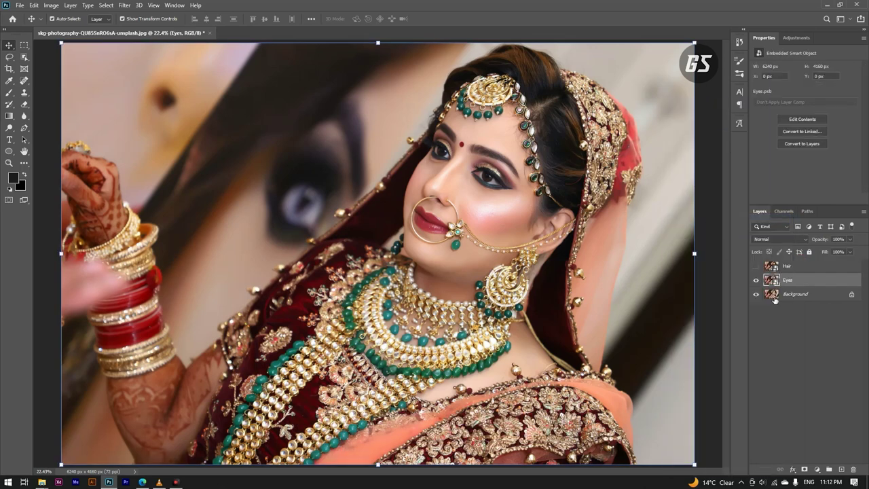
Step: Apply a Camera Raw Filter to Eyes with Highlights -60, Texture +60 and Clarity 60
click(124, 6)
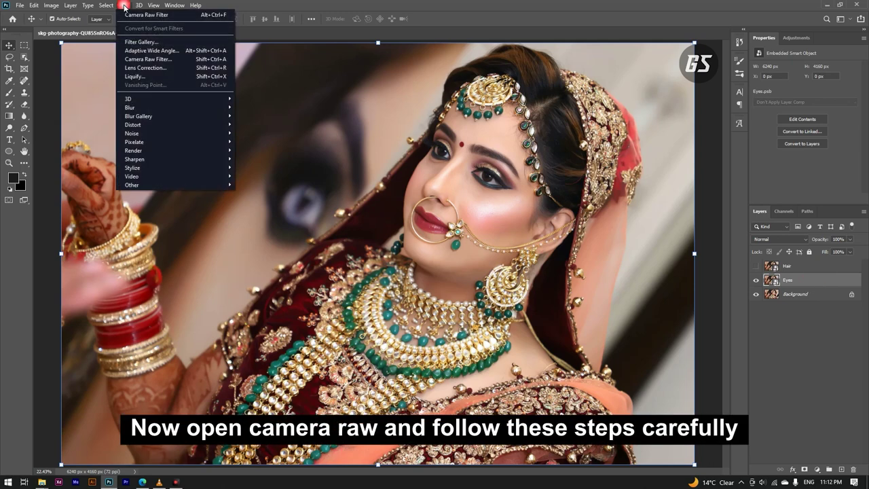
click(163, 59)
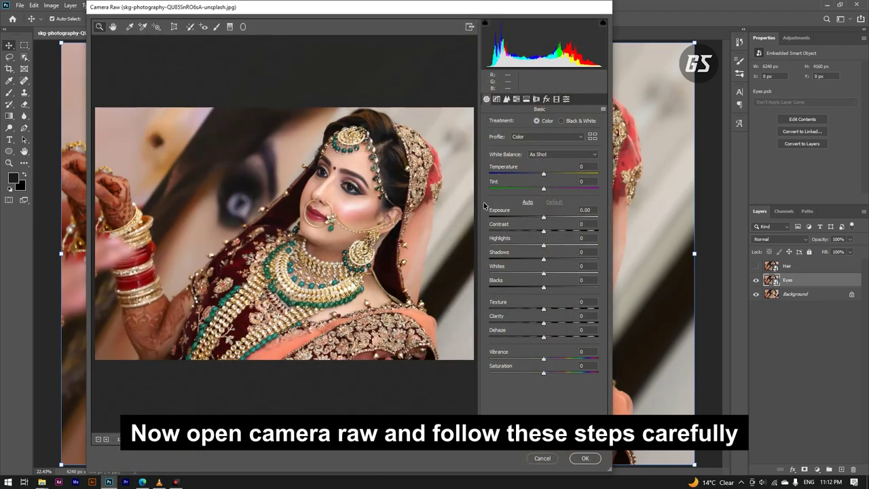
drag(533, 246, 506, 248)
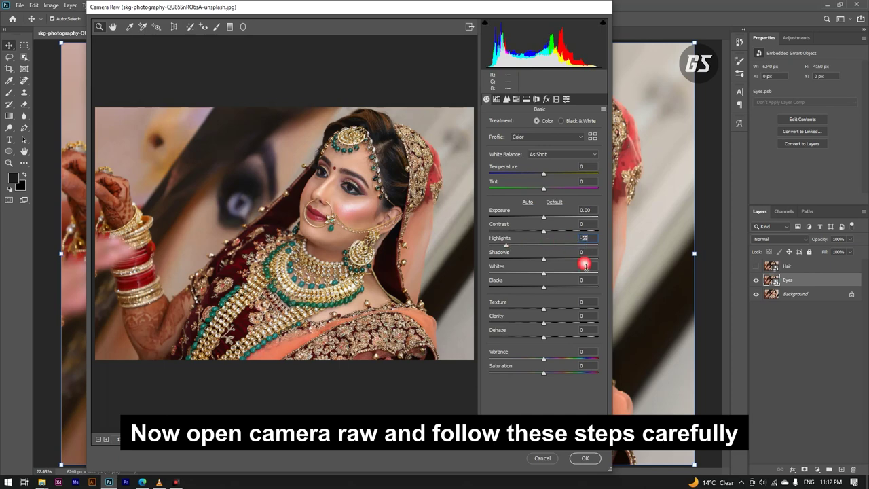
text(-60)
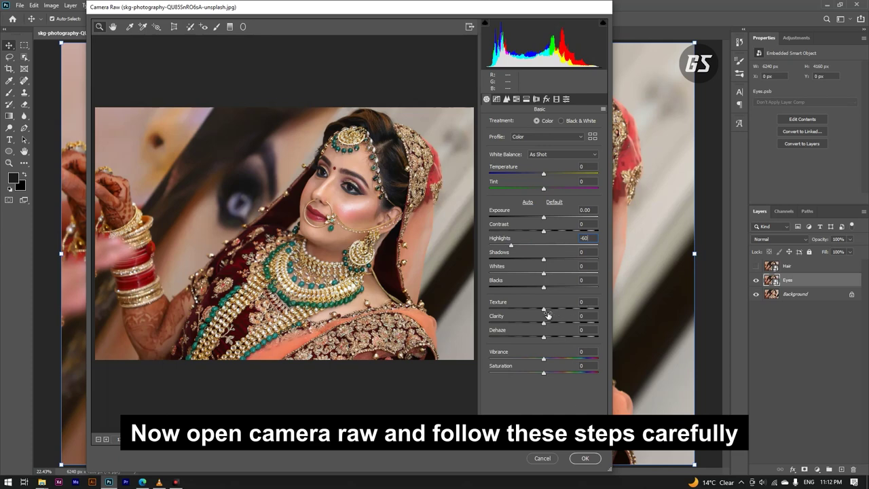
drag(544, 310, 572, 309)
drag(573, 311, 591, 306)
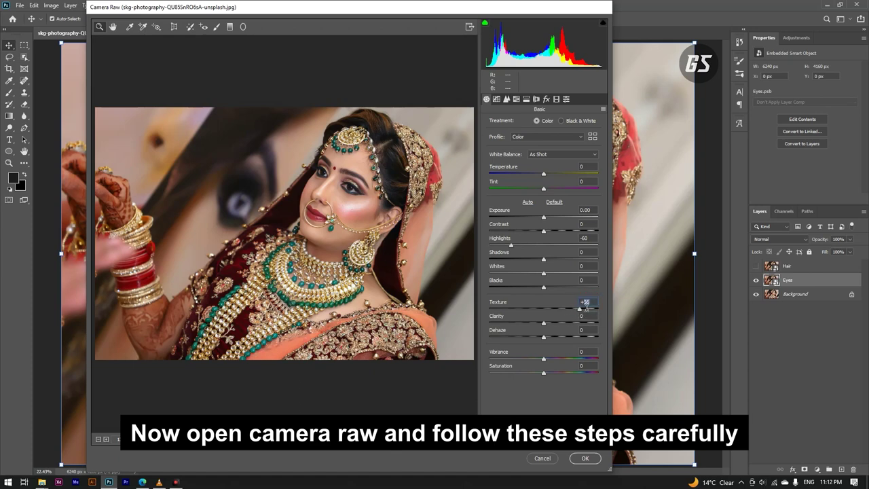
text(+60)
click(588, 315)
text(60)
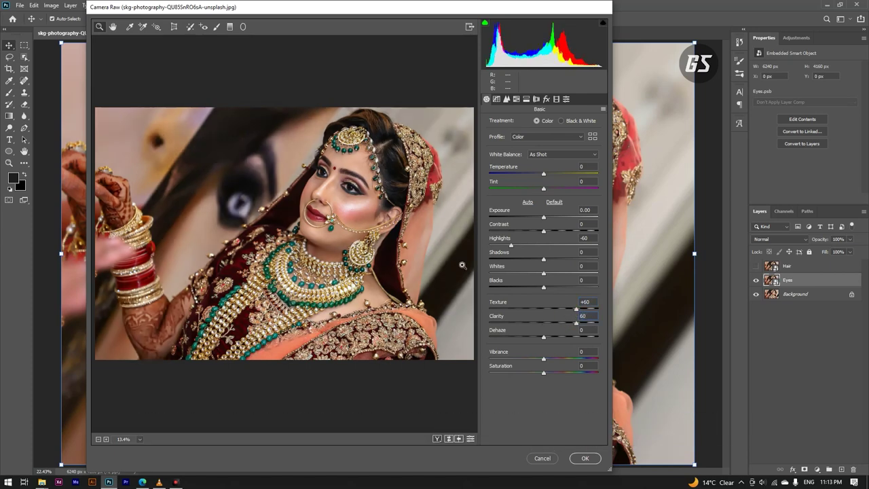
click(583, 457)
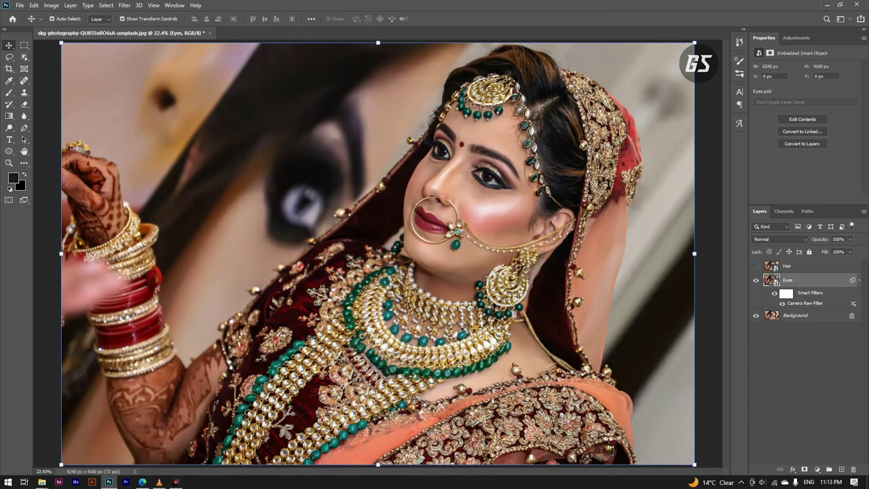
Step: Copy the Eyes layer's Camera Raw smart filter onto the Hair layer
scroll(449, 251, down, 1)
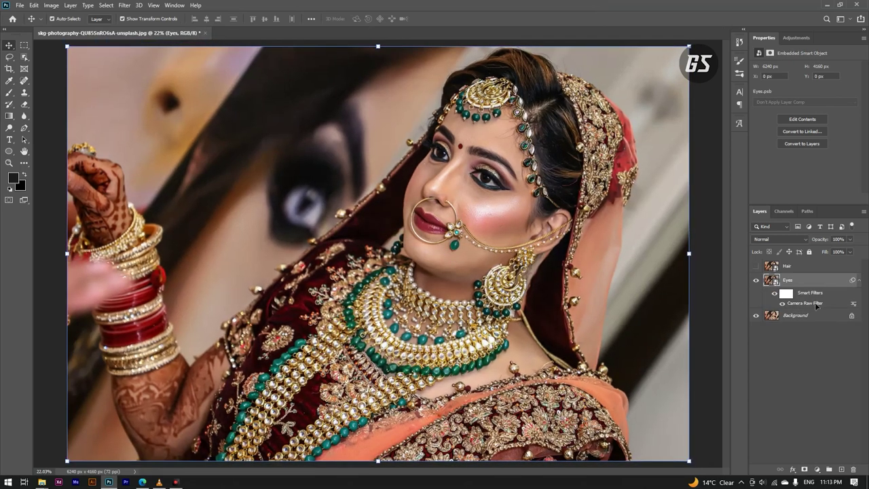
click(859, 280)
drag(853, 280, 858, 273)
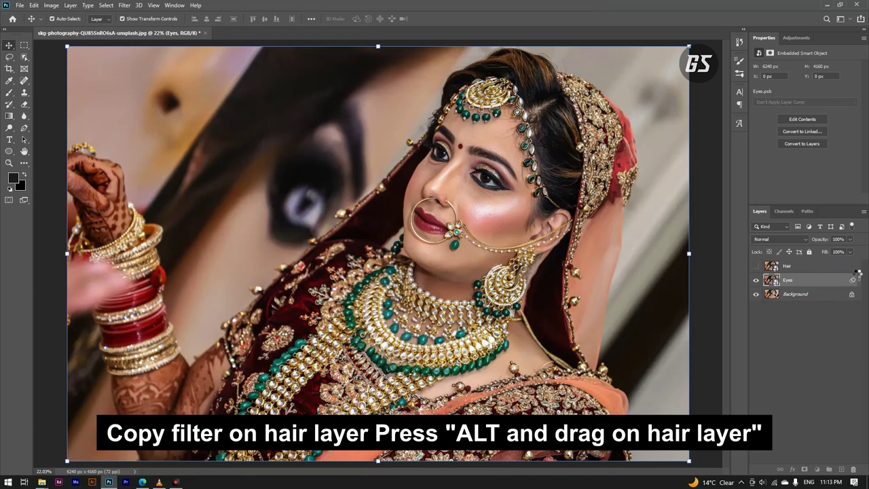
drag(857, 273, 858, 273)
Step: Swap Hair and Eyes visibility to compare, ending with Hair hidden and Eyes shown
click(756, 265)
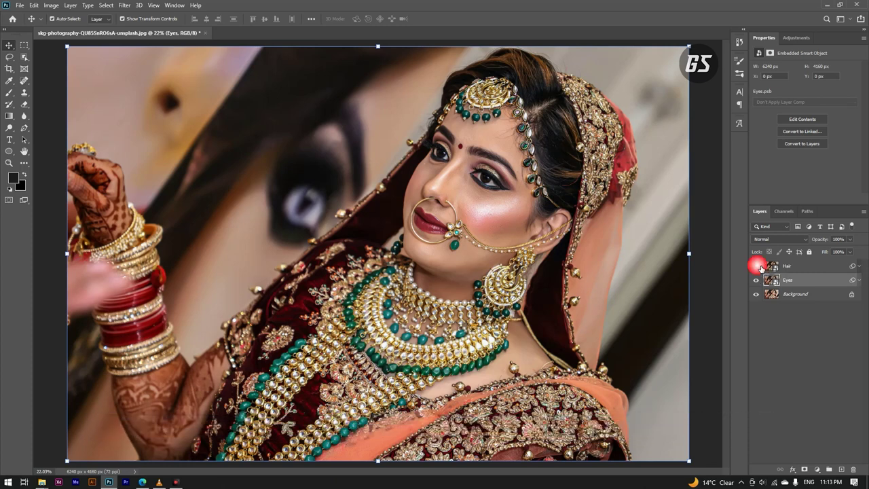
click(756, 280)
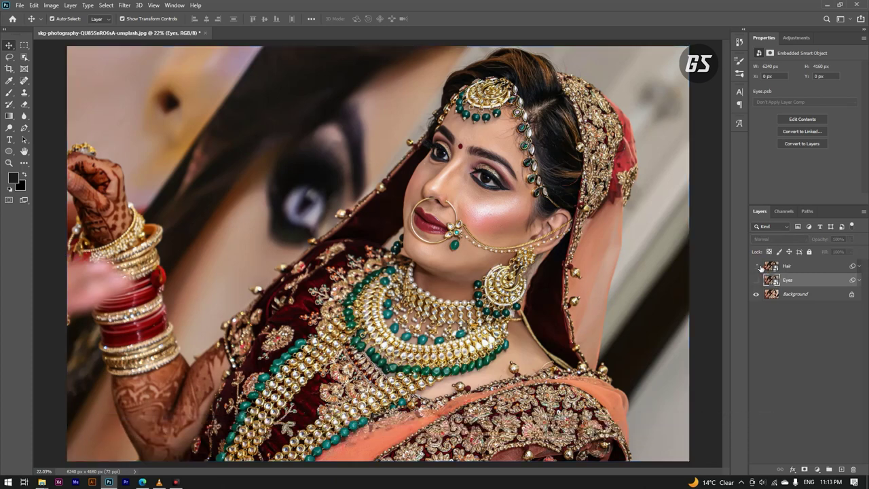
click(756, 266)
click(757, 280)
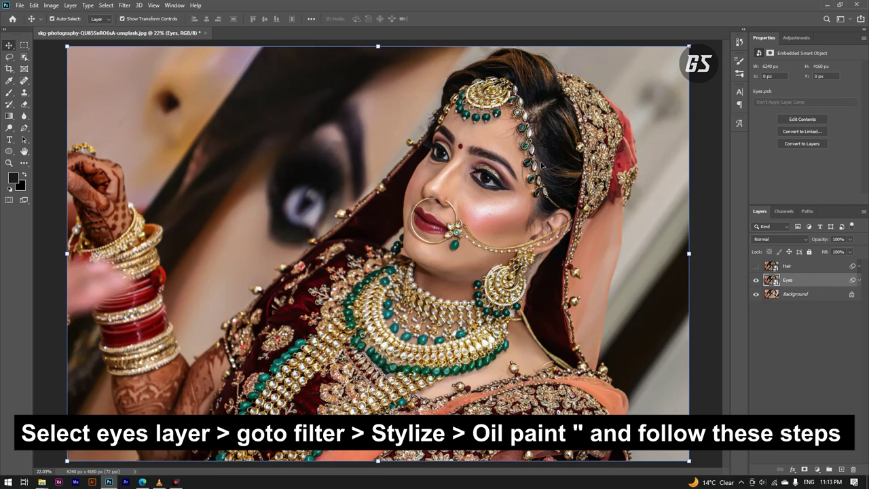
Step: Open Oil Paint for the Eyes layer and move its dialog off the face
click(124, 5)
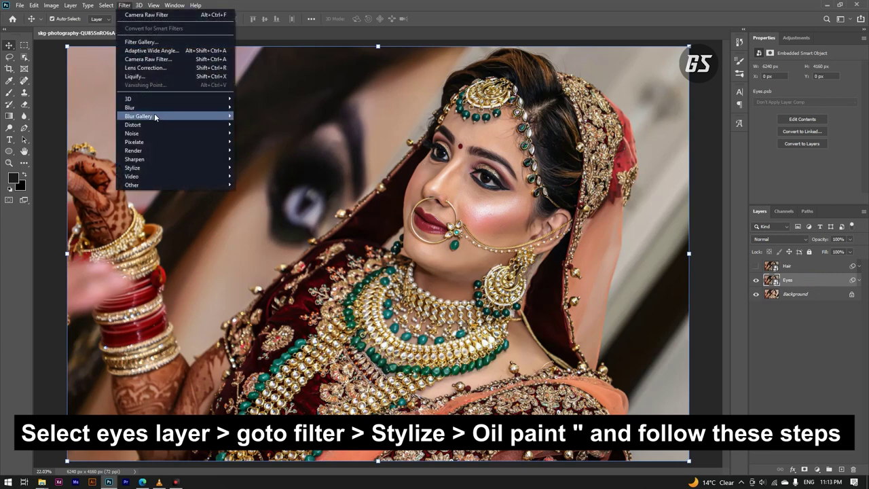
mouse_move(135, 168)
click(253, 201)
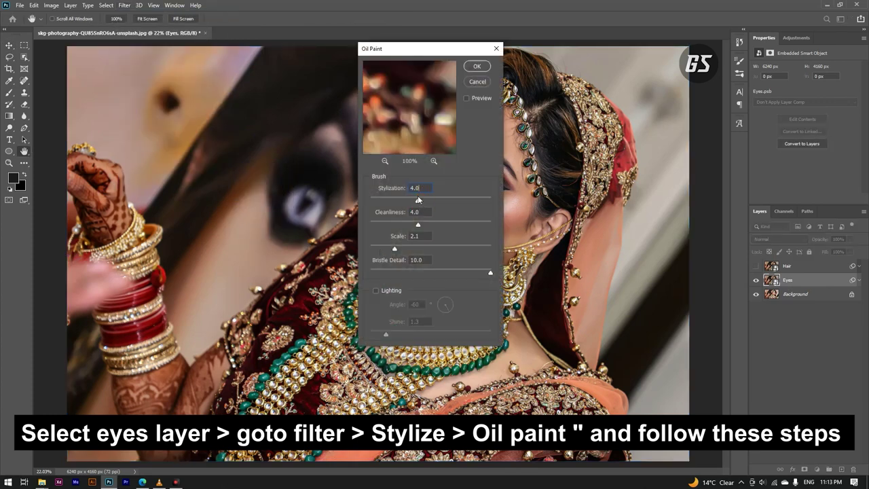
drag(431, 50, 163, 74)
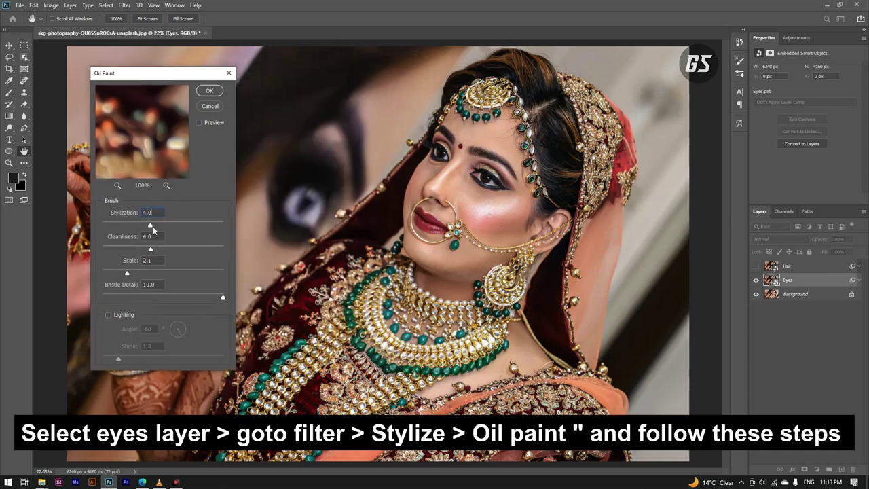
drag(219, 228, 223, 225)
drag(150, 249, 227, 251)
drag(165, 72, 174, 71)
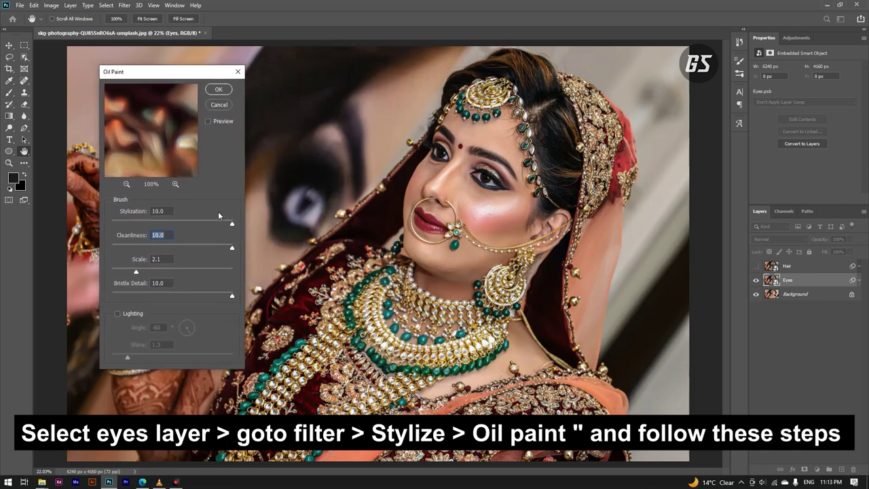
Step: Set Stylization 8, Cleanliness 8 and Scale 0.9, then apply the Oil Paint filter
click(150, 210)
text(8)
click(161, 235)
text(8)
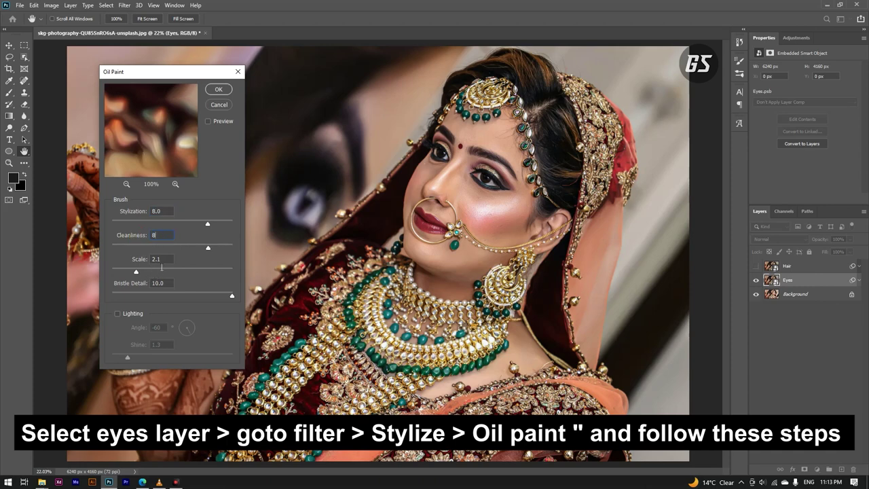
click(156, 259)
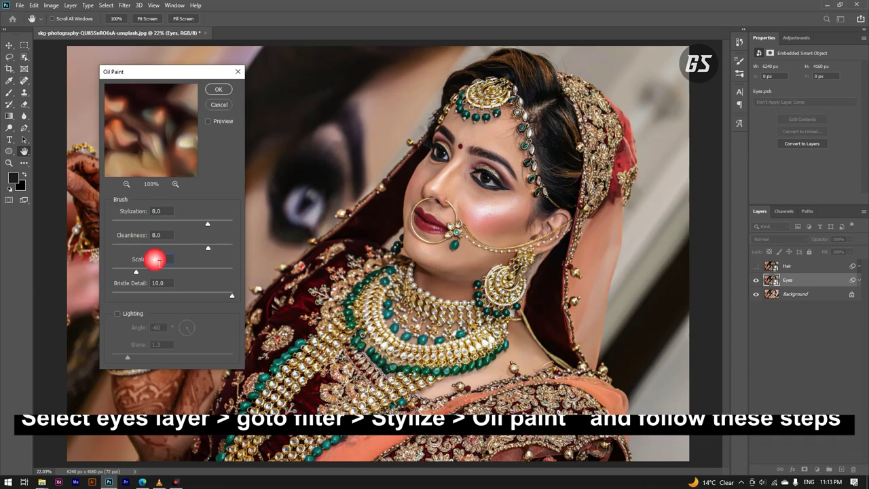
click(156, 259)
text(0.1)
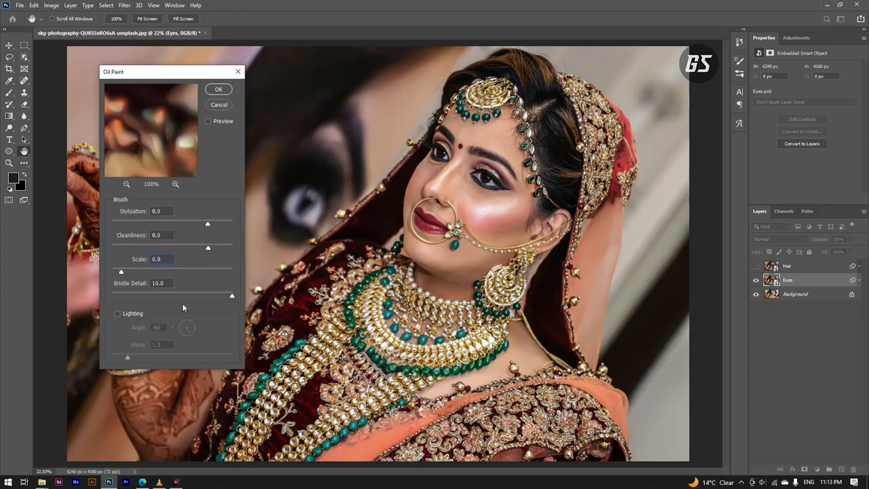
click(219, 90)
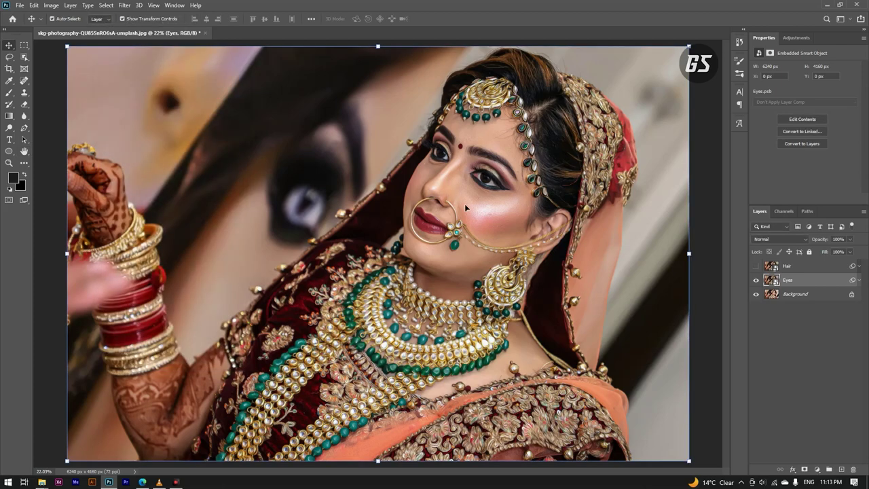
Step: Zoom in and out to inspect the oil-paint strokes on the portrait
scroll(464, 203, up, 5)
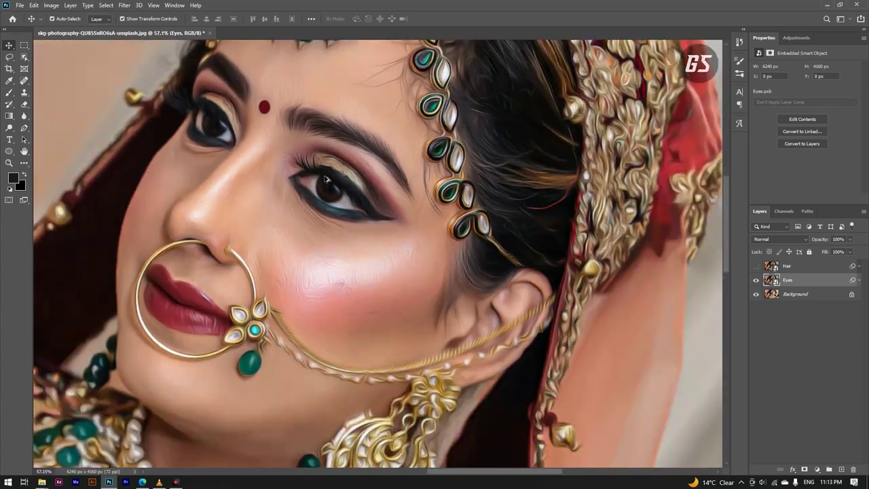
scroll(326, 179, down, 3)
scroll(408, 178, down, 2)
scroll(475, 178, up, 4)
scroll(494, 178, up, 2)
scroll(431, 218, down, 2)
scroll(430, 219, down, 2)
scroll(431, 219, down, 1)
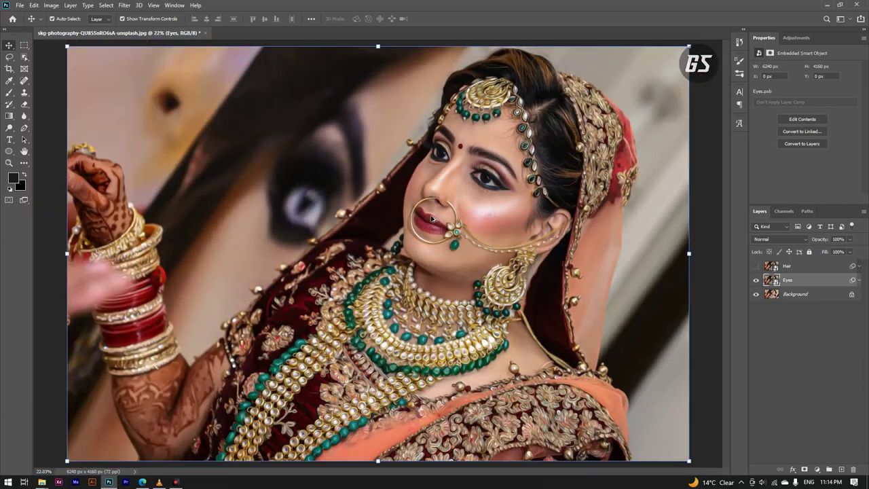
scroll(451, 207, up, 3)
scroll(473, 224, up, 2)
scroll(451, 245, up, 2)
scroll(428, 231, up, 1)
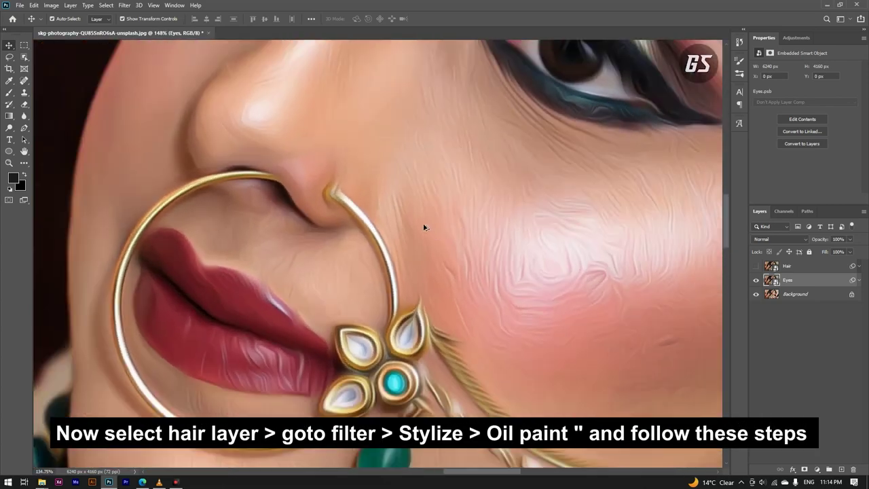
scroll(424, 227, down, 5)
scroll(436, 214, down, 1)
Step: Show and select Hair, then apply Oil Paint with Stylization 4 and Cleanliness 4
click(756, 266)
click(787, 266)
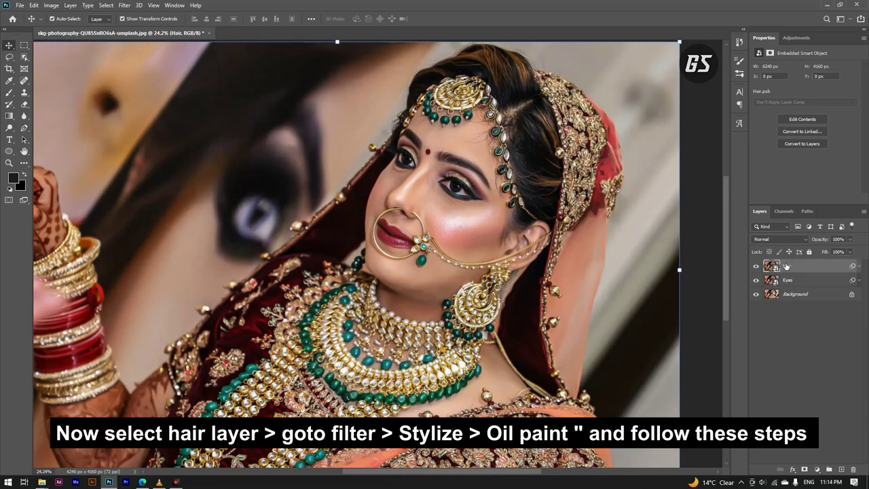
click(121, 6)
click(201, 168)
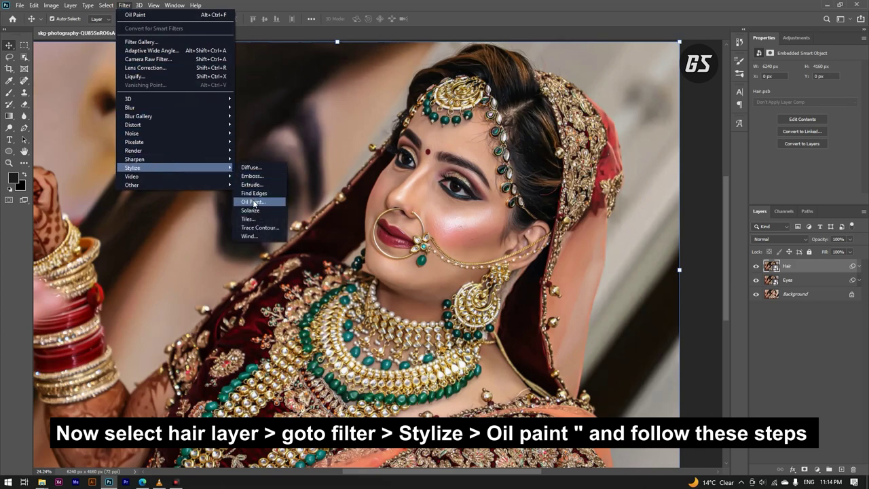
click(252, 201)
double_click(156, 211)
text(4)
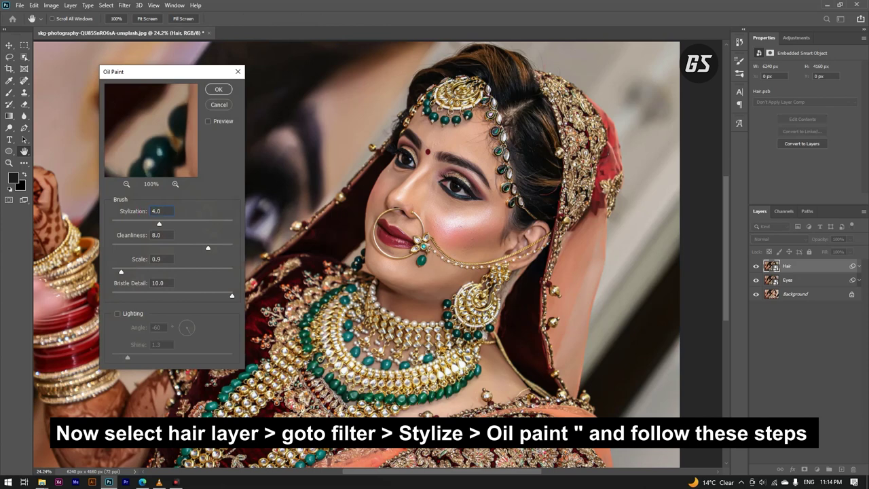
double_click(152, 235)
text(4)
click(218, 89)
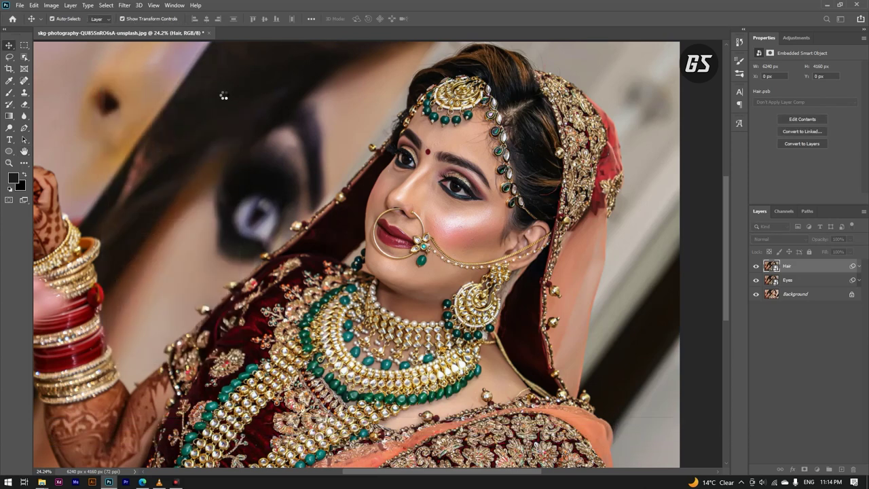
Step: Zoom in and out to inspect the Hair layer's oil-paint result
scroll(473, 205, up, 2)
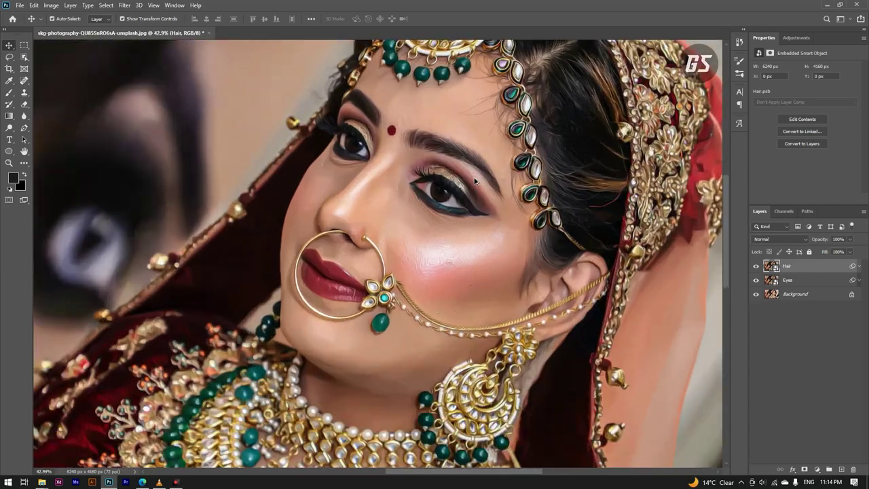
scroll(469, 207, up, 2)
scroll(462, 208, up, 1)
scroll(462, 209, down, 3)
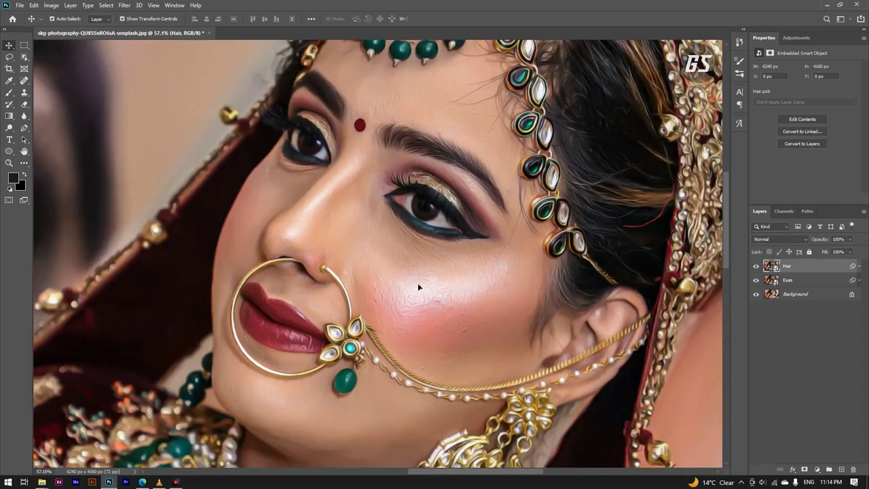
scroll(444, 212, down, 2)
scroll(444, 213, down, 1)
scroll(444, 213, up, 2)
scroll(523, 253, up, 1)
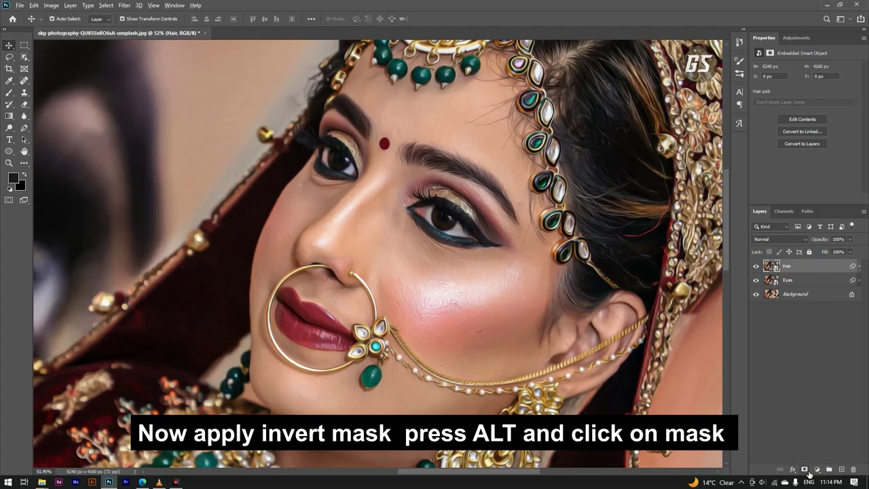
Step: Add a black hide-all mask to Hair and pick the Brush with white foreground
alt+click(805, 470)
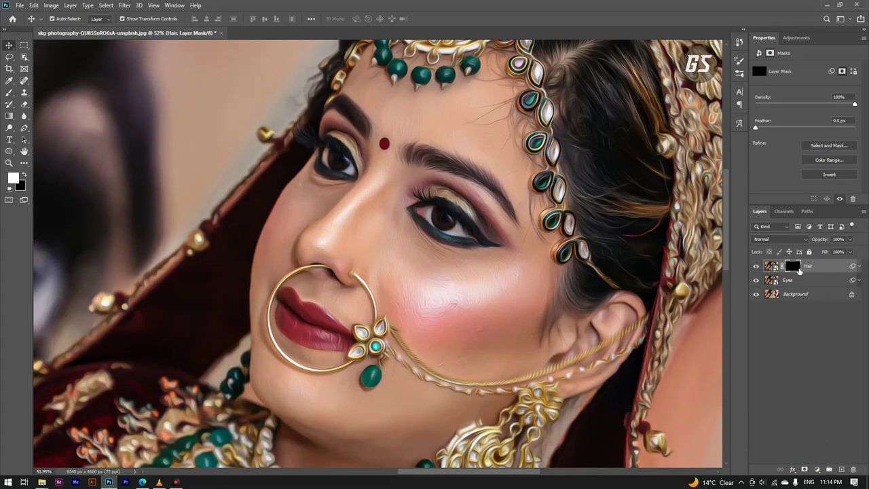
click(14, 178)
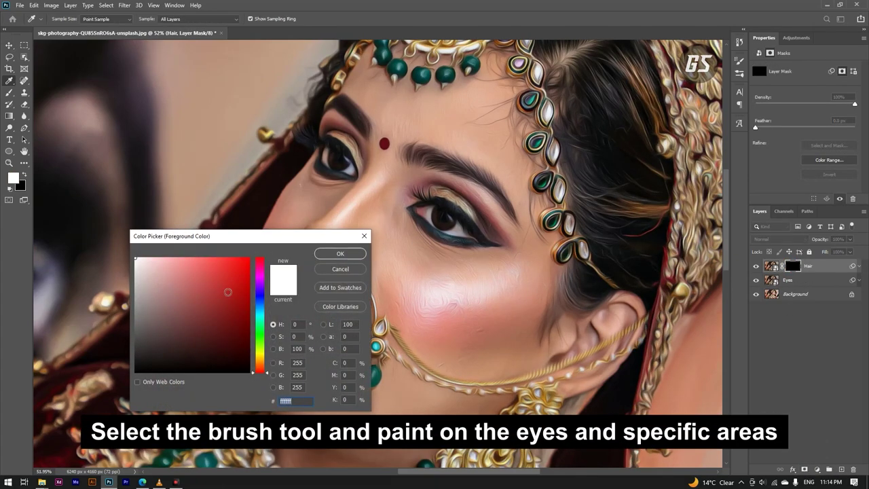
click(362, 257)
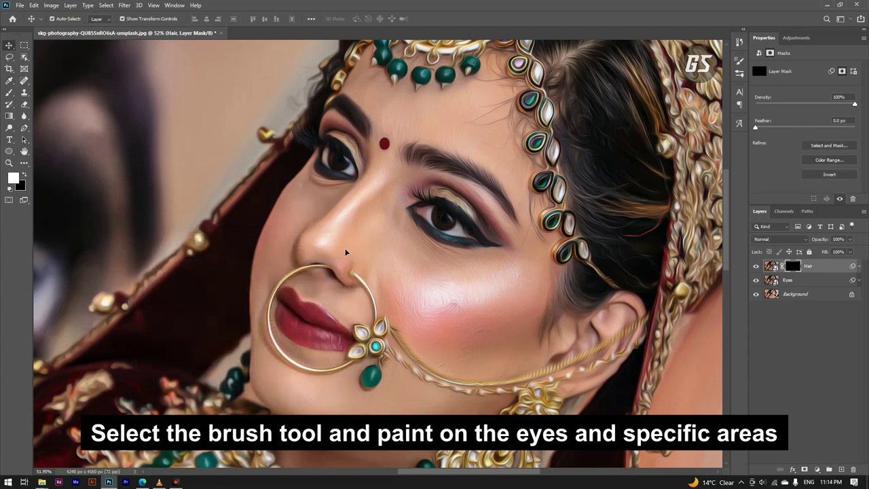
key(b)
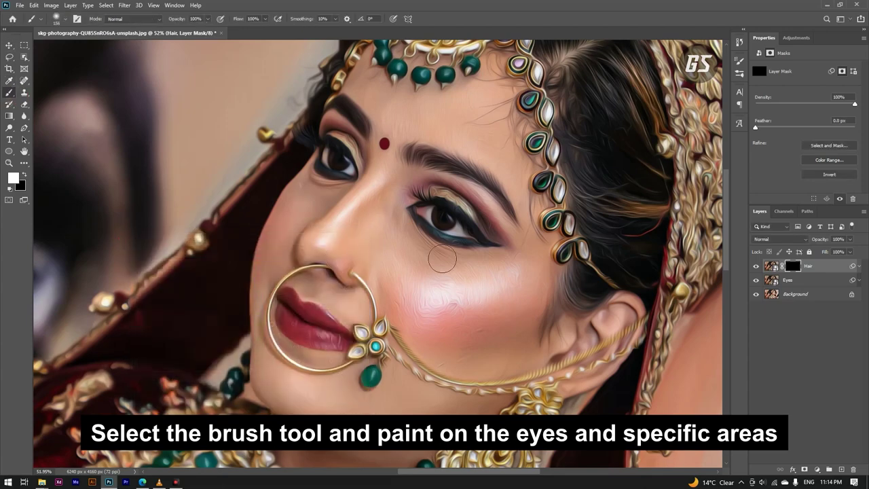
Step: Paint white on the mask over both eyes, the ear jewellery and the cheek
scroll(480, 239, up, 2)
scroll(480, 240, up, 1)
click(442, 229)
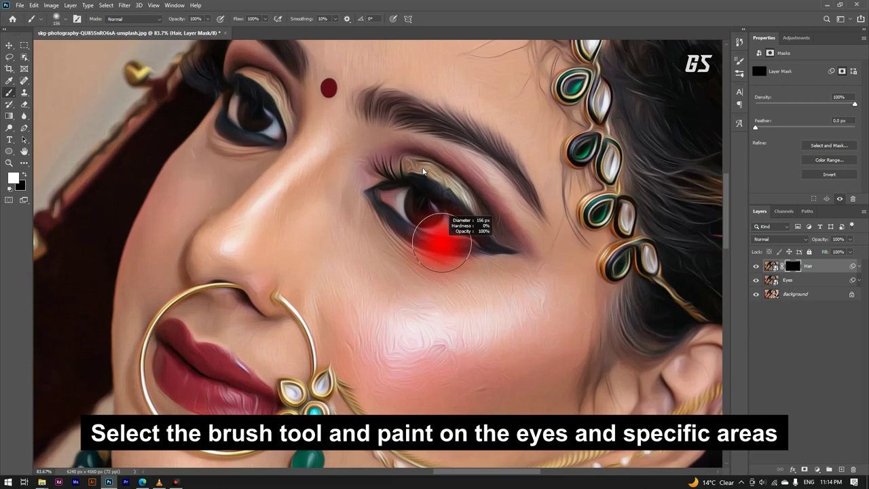
drag(369, 226, 491, 248)
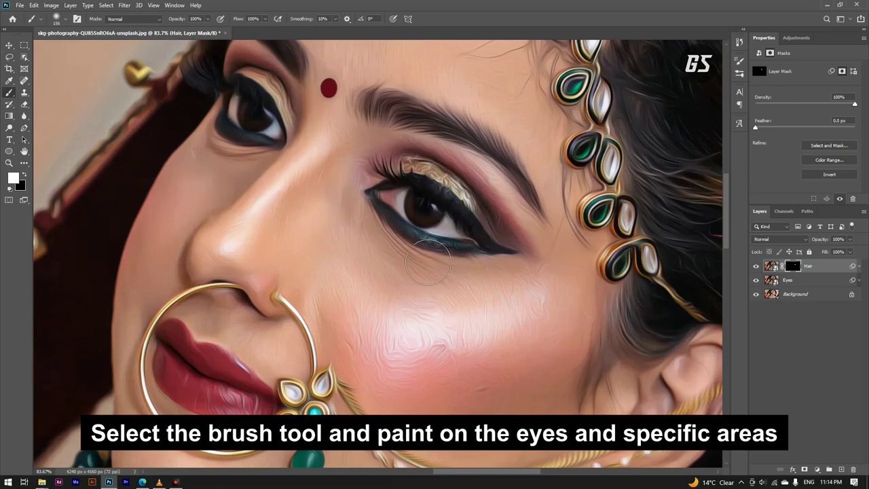
scroll(279, 122, down, 3)
drag(270, 119, 278, 136)
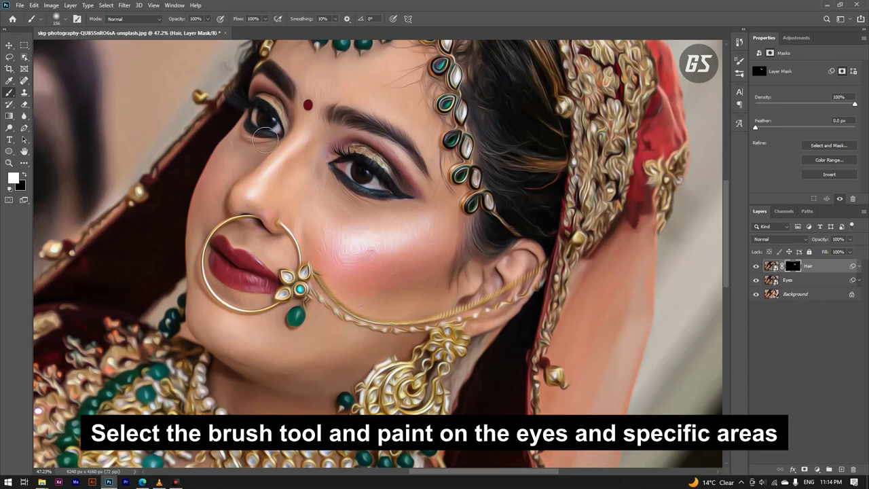
scroll(453, 111, up, 3)
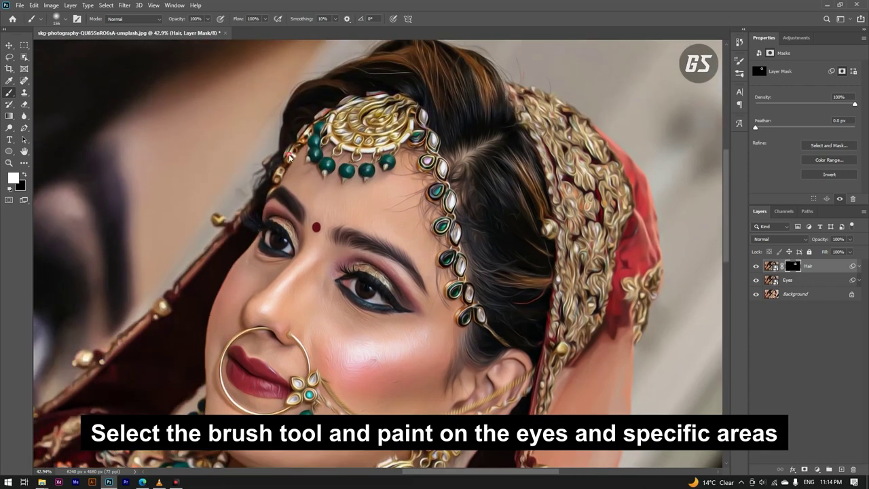
click(486, 348)
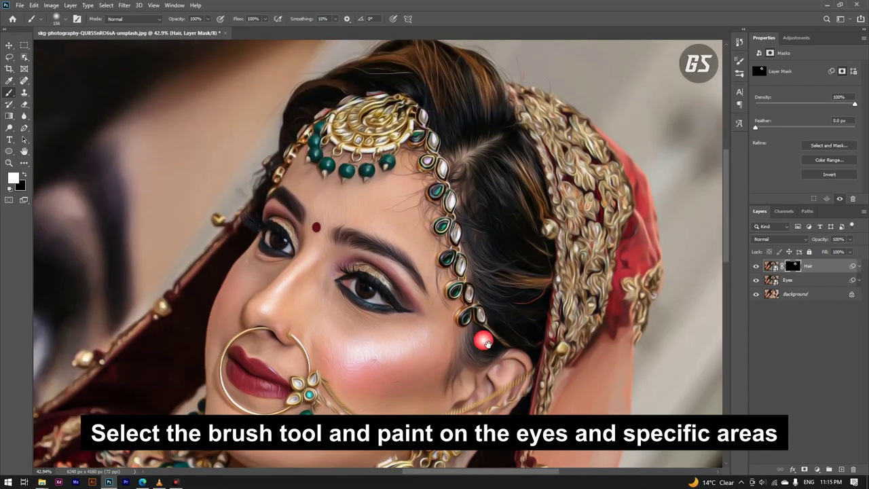
drag(487, 348, 475, 204)
scroll(352, 216, up, 3)
mouse_move(426, 274)
mouse_down()
mouse_move(346, 194)
mouse_move(405, 251)
mouse_up()
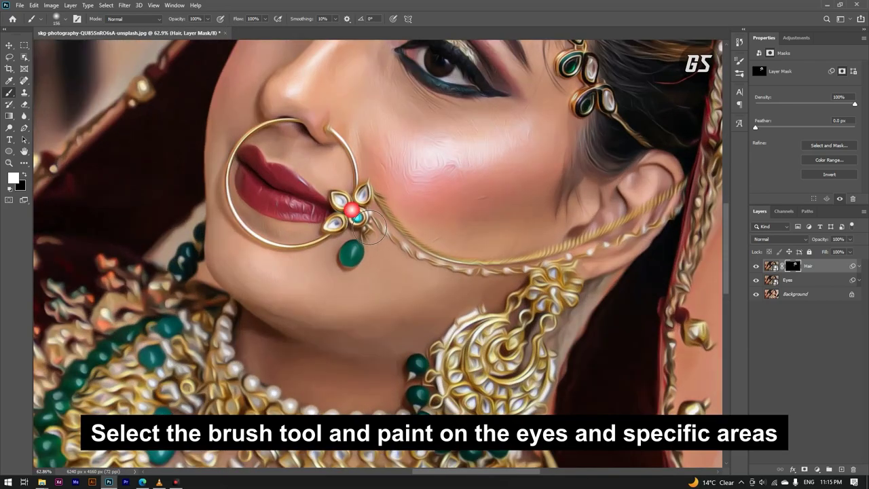
scroll(317, 249, down, 3)
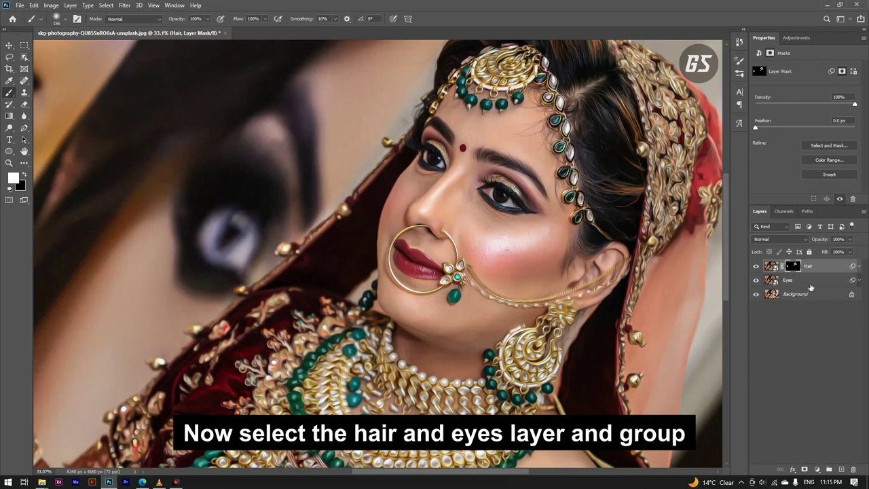
Step: Select Eyes and Hair and use Group from Layers to create group oil_paint
click(810, 283)
shift+click(821, 268)
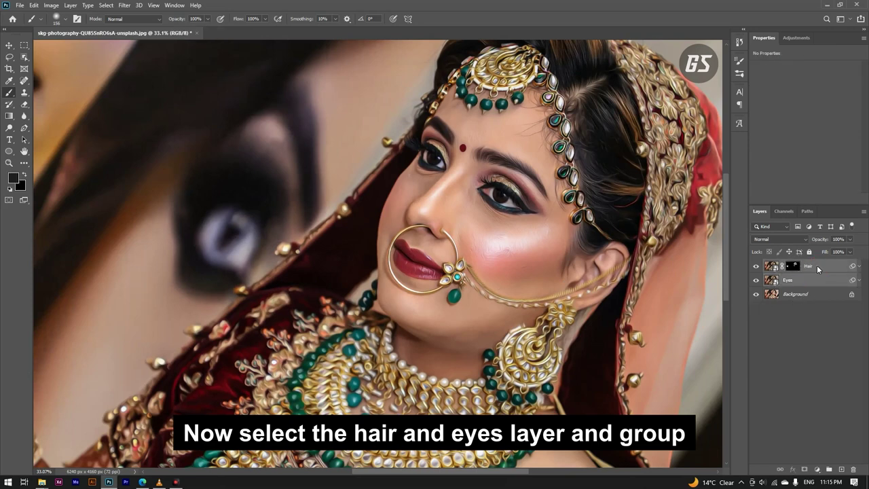
right_click(817, 269)
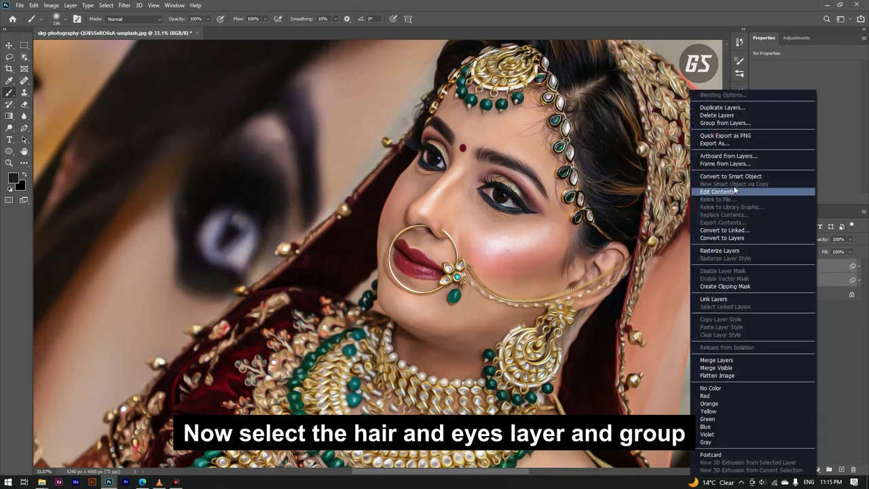
click(729, 125)
text(oil_)
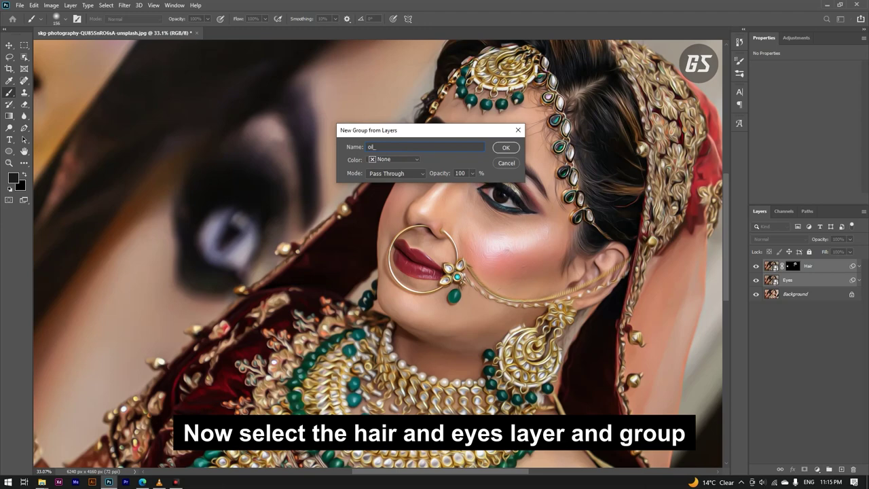
text(paint)
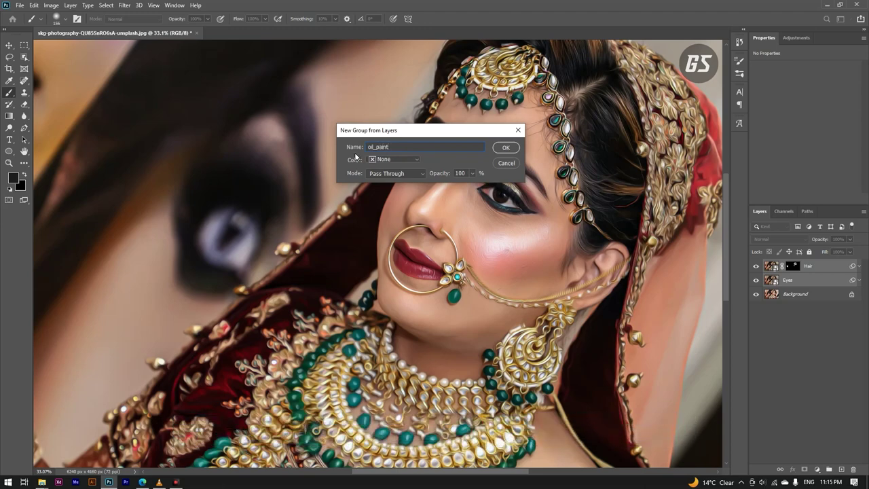
click(504, 149)
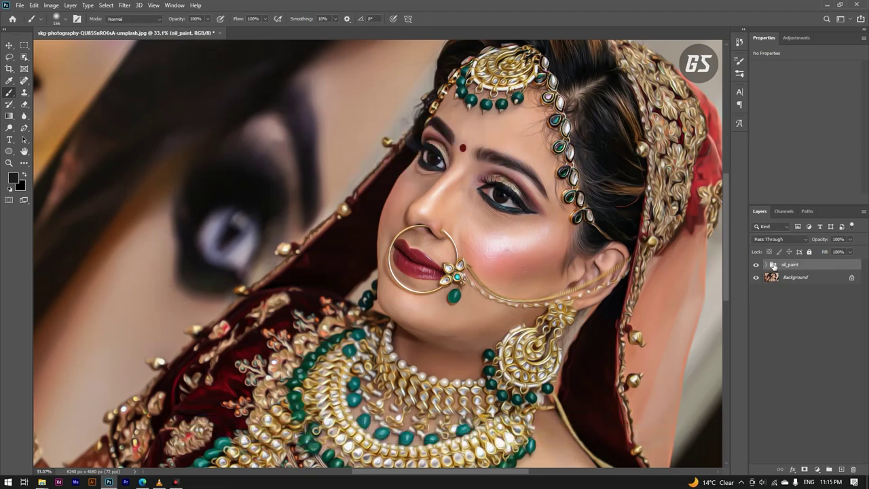
alt+scroll(536, 177, up, 3)
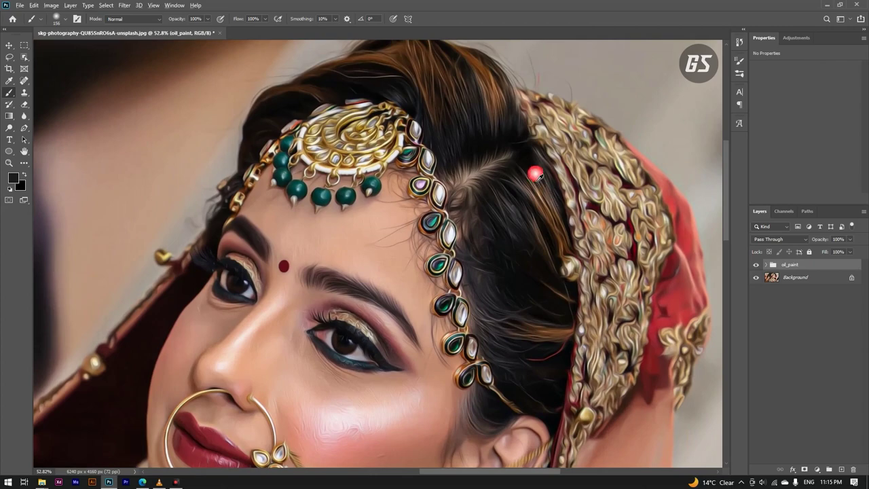
click(756, 265)
click(756, 264)
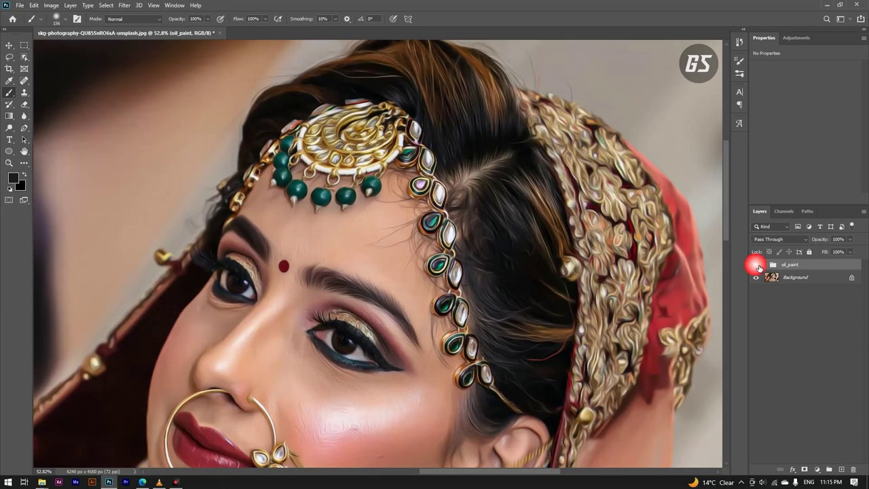
click(757, 265)
click(757, 265)
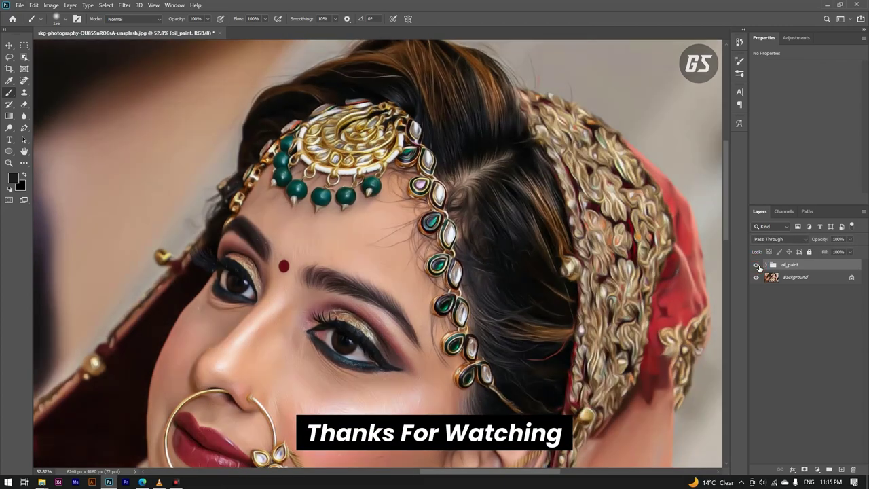
click(756, 265)
click(757, 265)
click(756, 265)
click(756, 265)
click(756, 265)
click(756, 264)
scroll(558, 242, down, 2)
scroll(558, 243, down, 2)
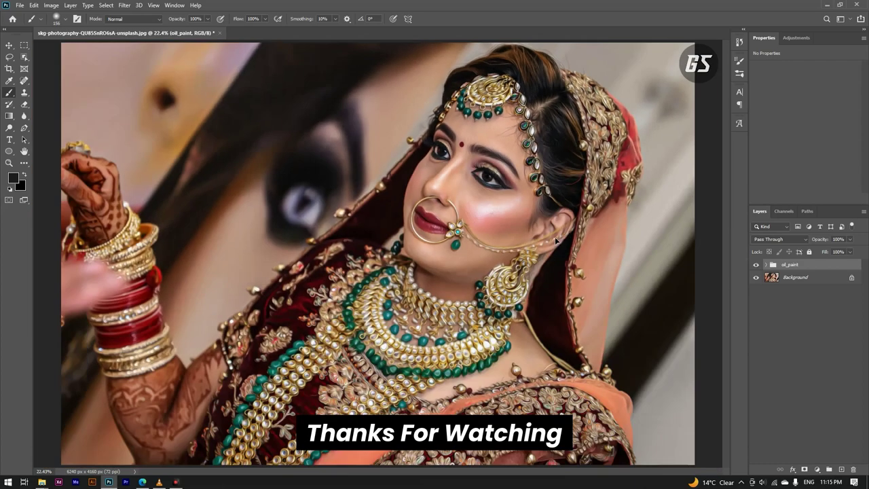
key(v)
click(557, 241)
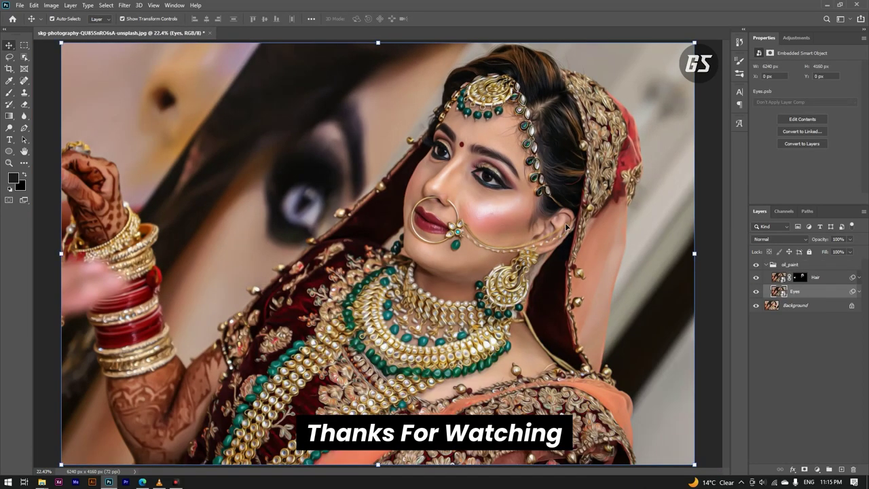
click(802, 266)
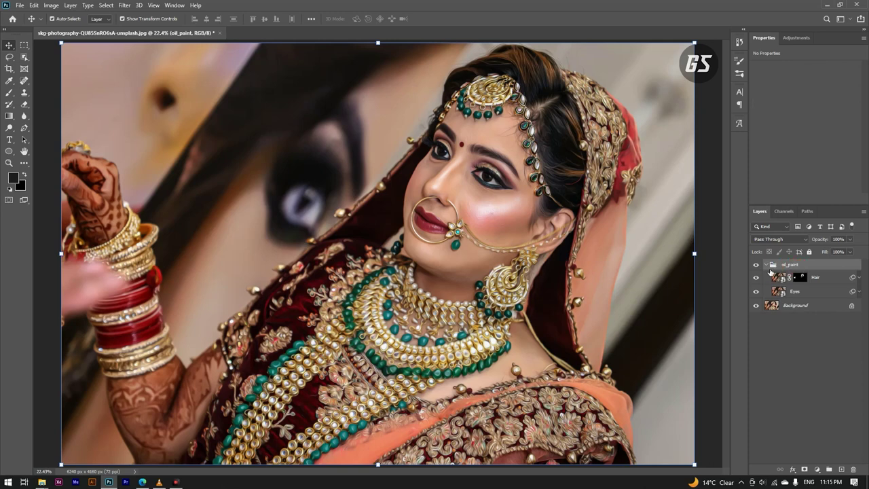
click(768, 266)
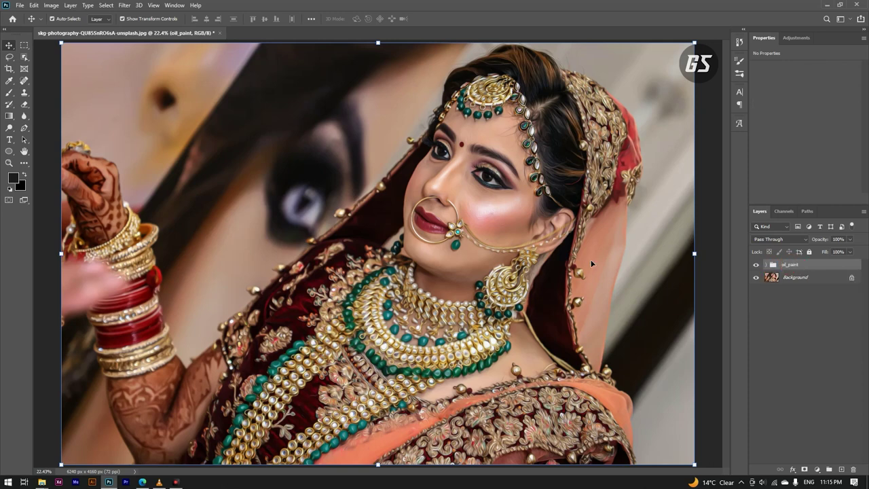